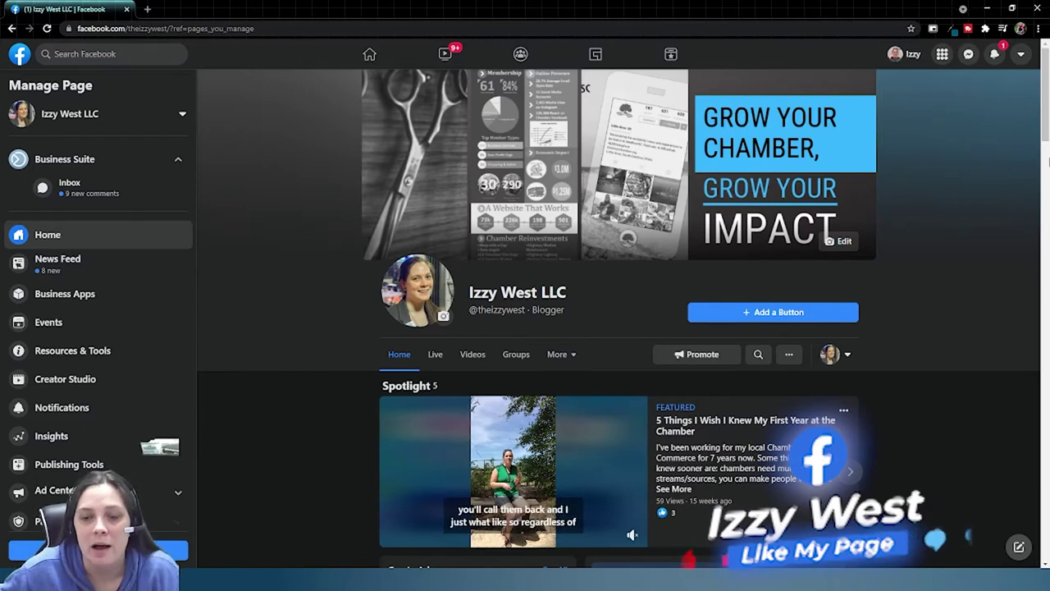
Step: Go from the business page to its Business Suite home via the Manage Page sidebar
scroll(1036, 172, "down", 2)
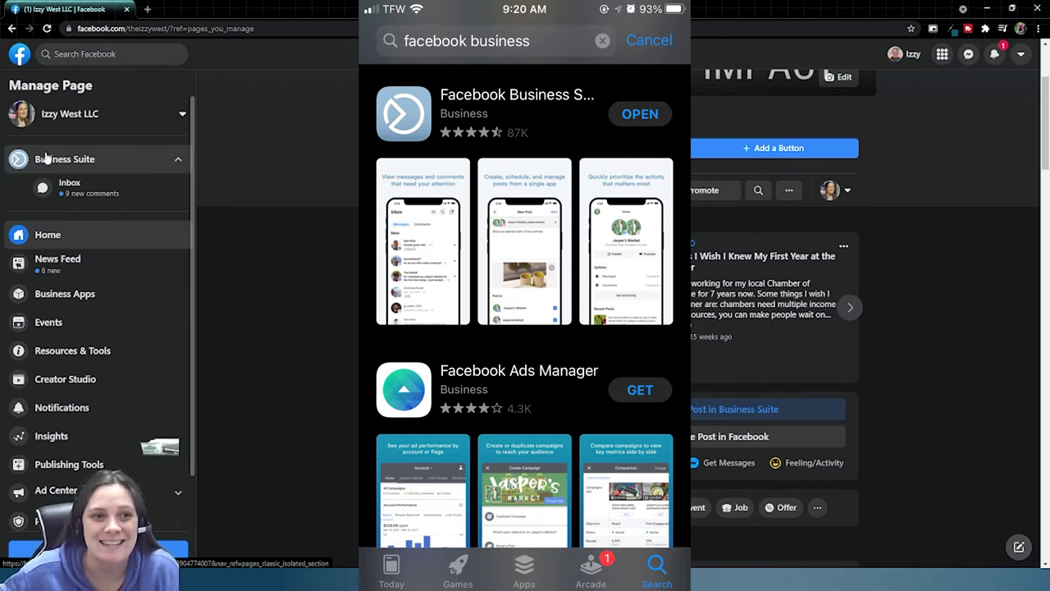
left_click(69, 181)
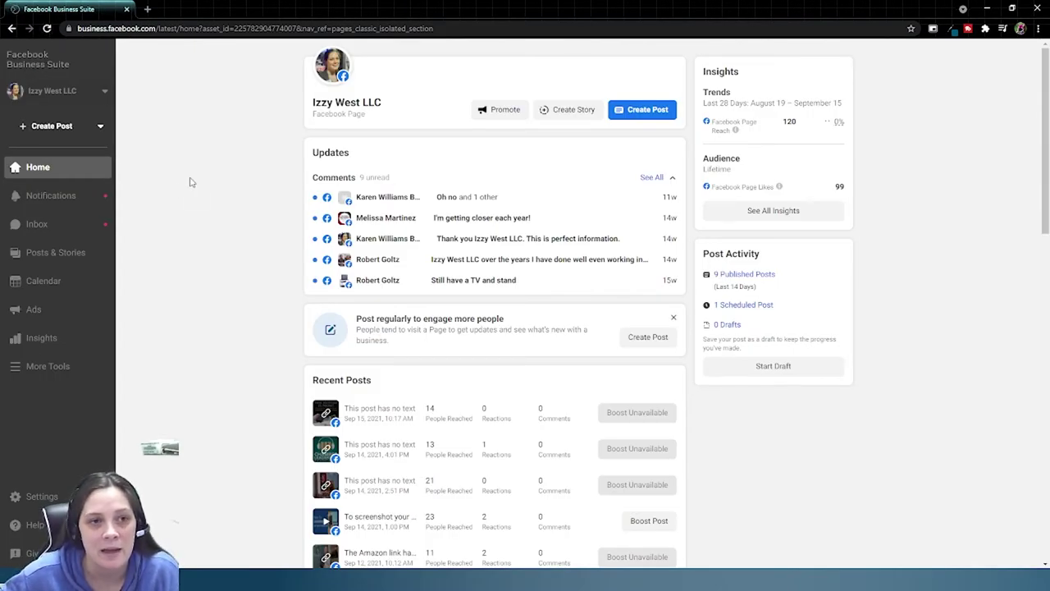
Step: In Posts & Stories, check Drafts, then show the Scheduled list with the September 28 post
left_click(53, 256)
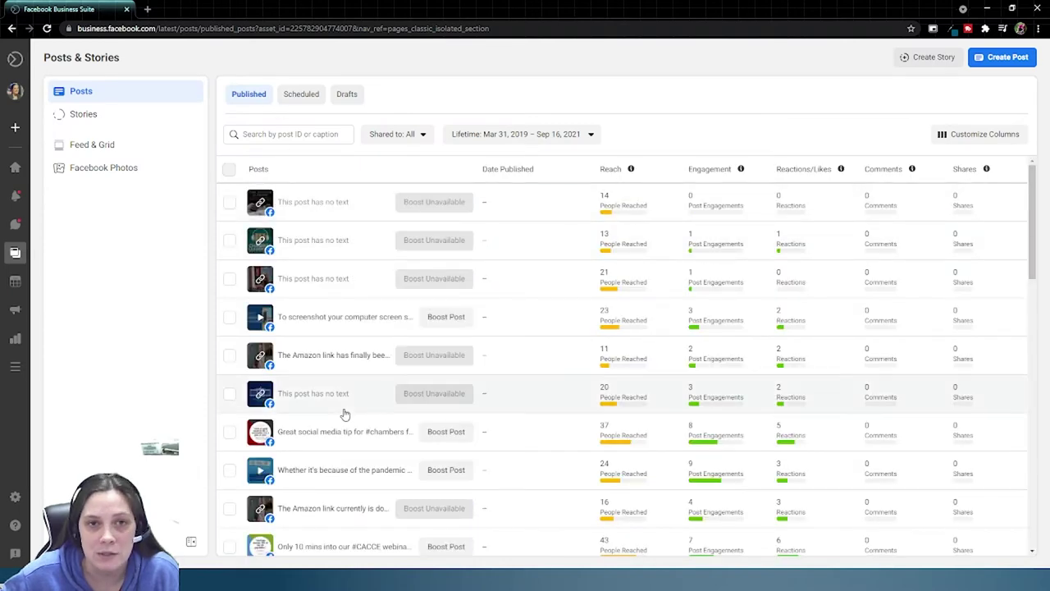
left_click(302, 105)
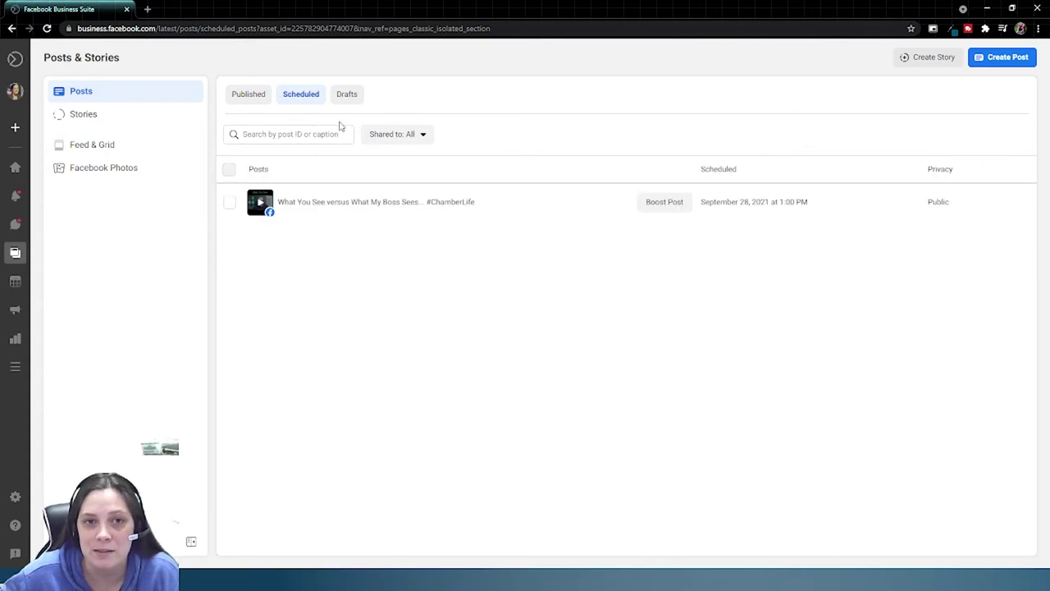
left_click(346, 95)
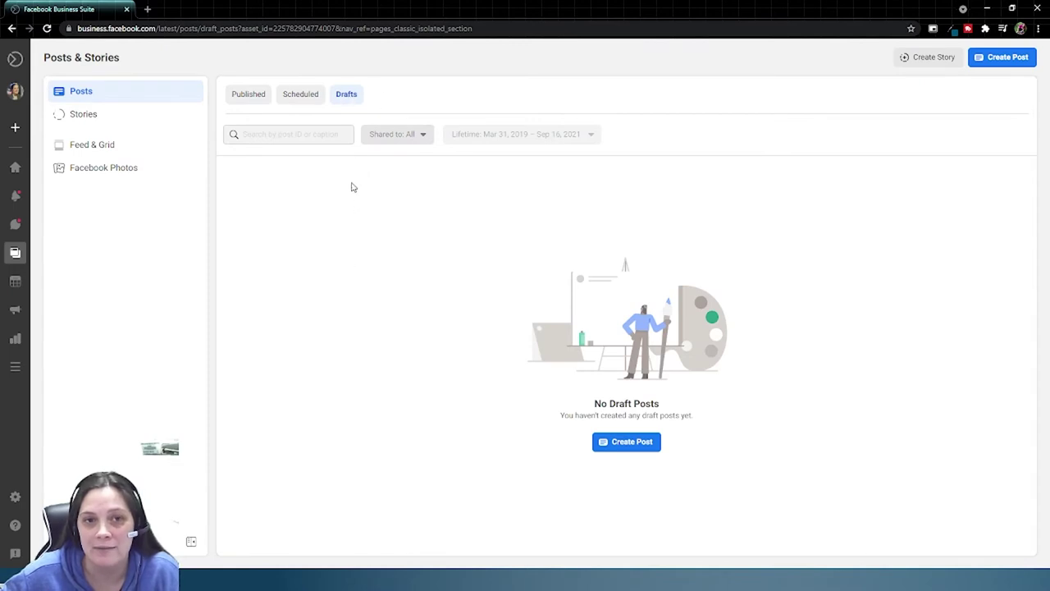
left_click(304, 100)
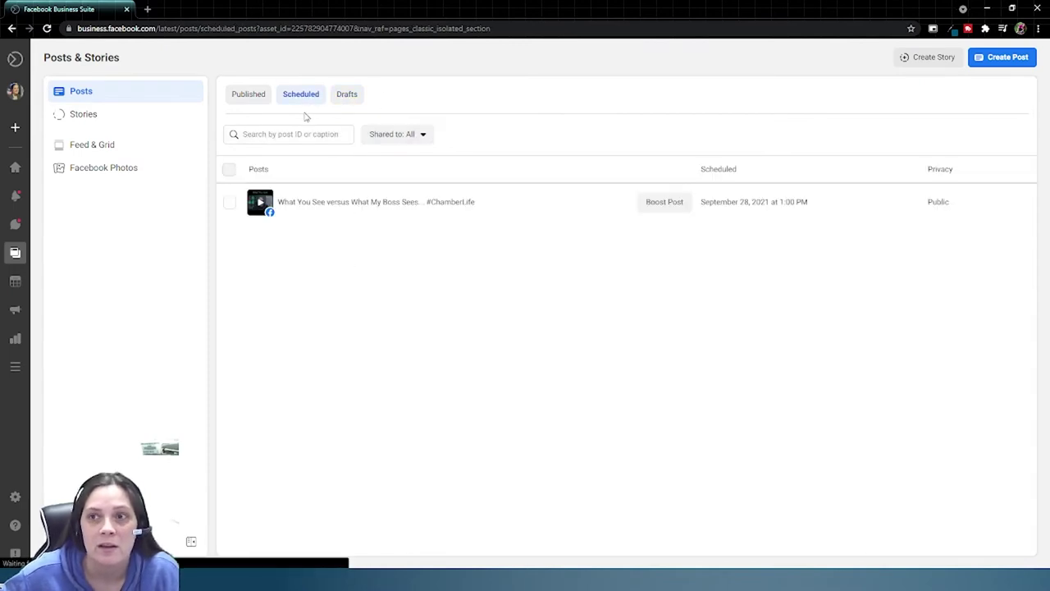
Step: Create a new post and schedule it for September 28, 2021 at 01:00 PM
left_click(1009, 64)
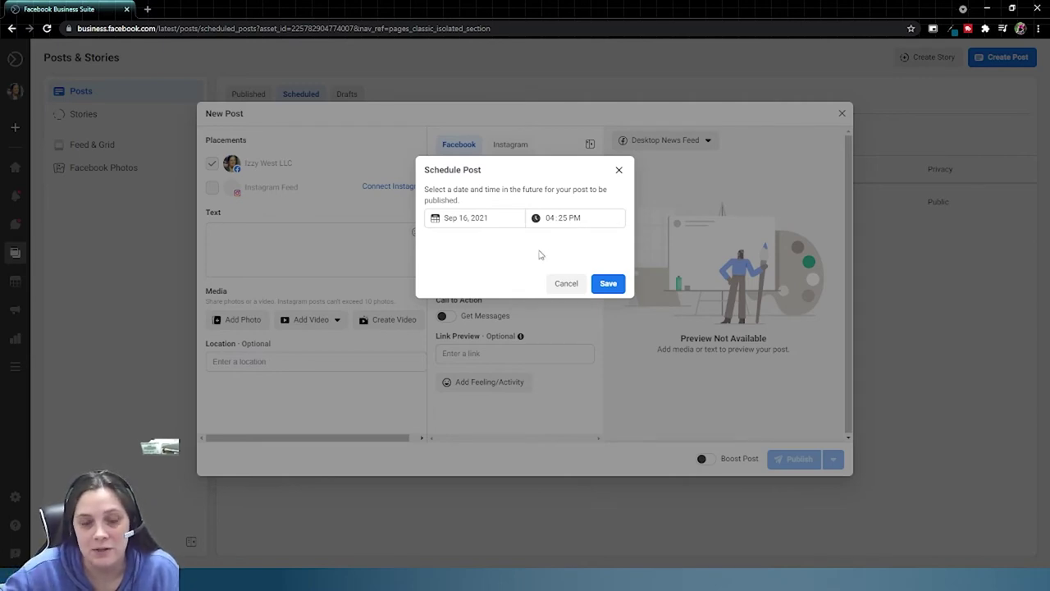
left_click(457, 218)
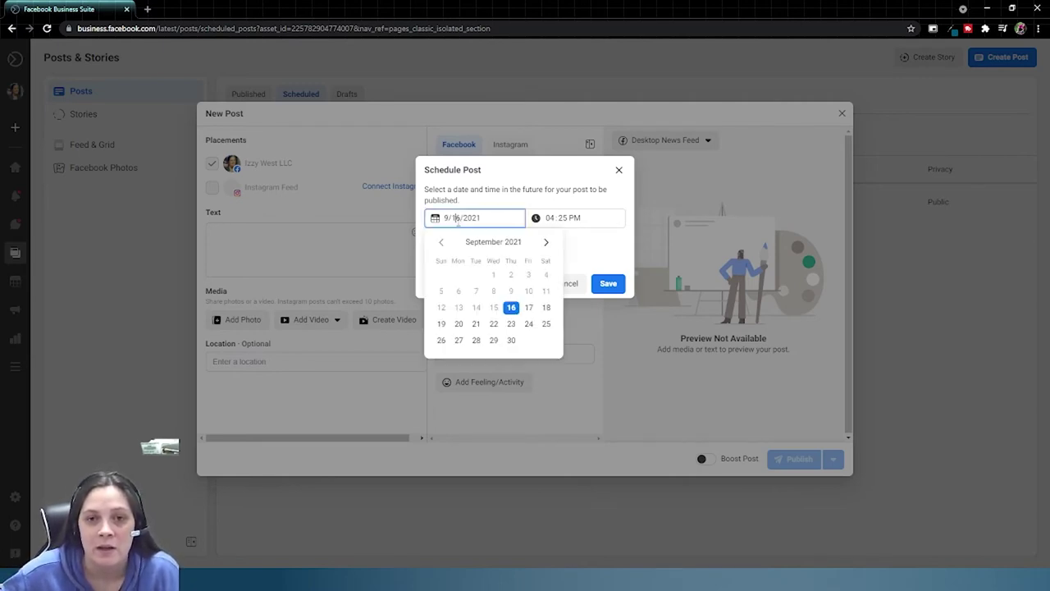
left_click(476, 340)
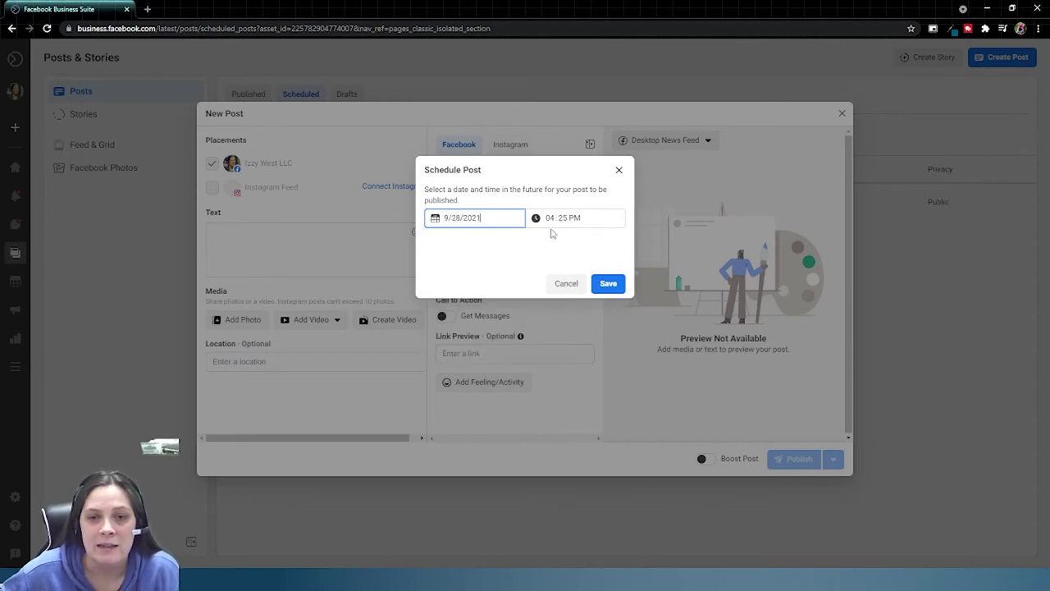
left_click(551, 219)
type("0100")
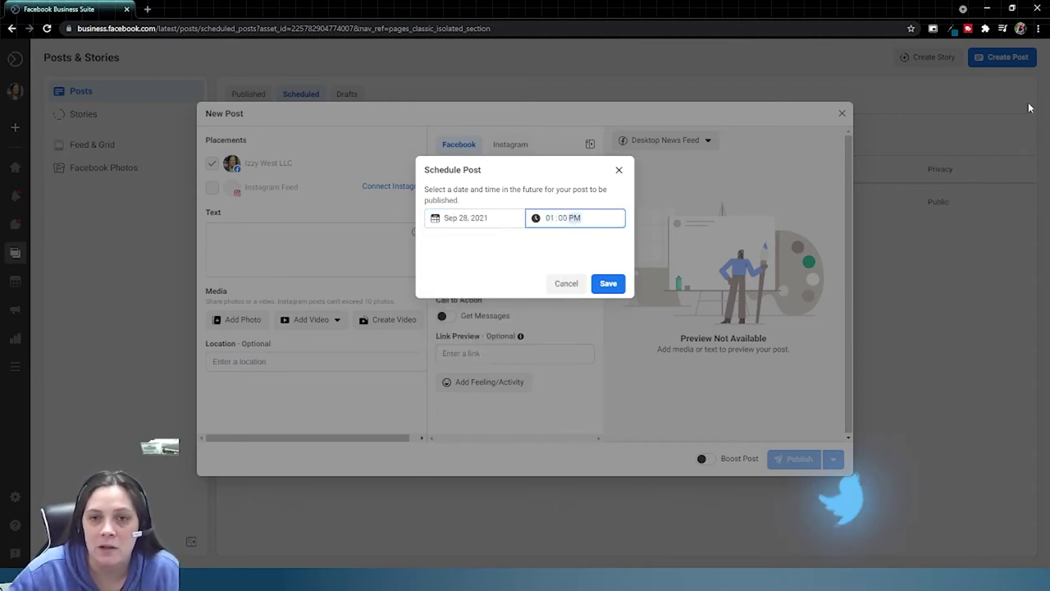
left_click(608, 284)
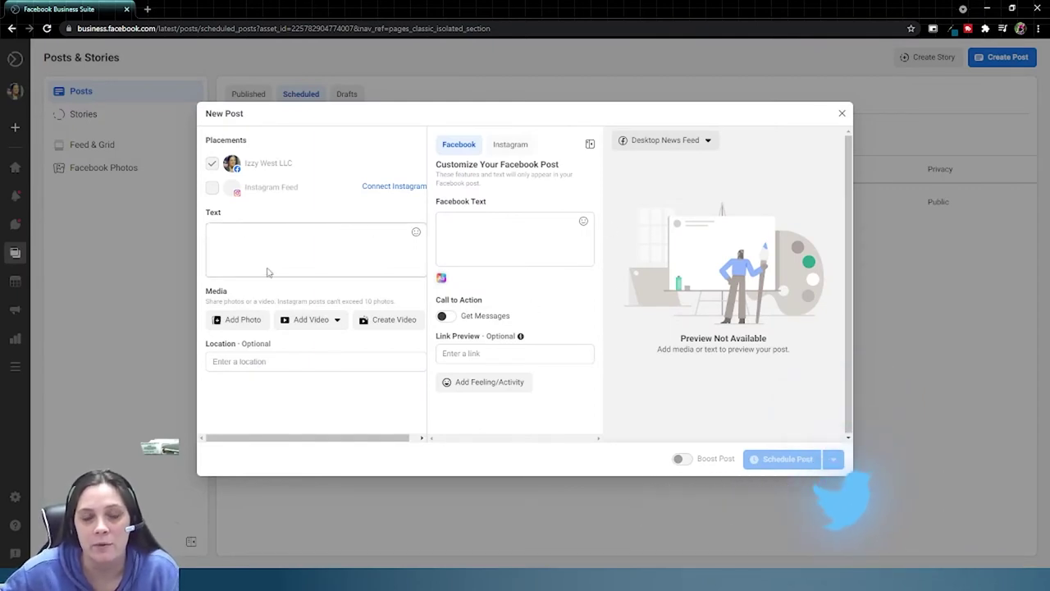
Step: Write 'test' as the post text and attach the LRC - June Events image
left_click(277, 233)
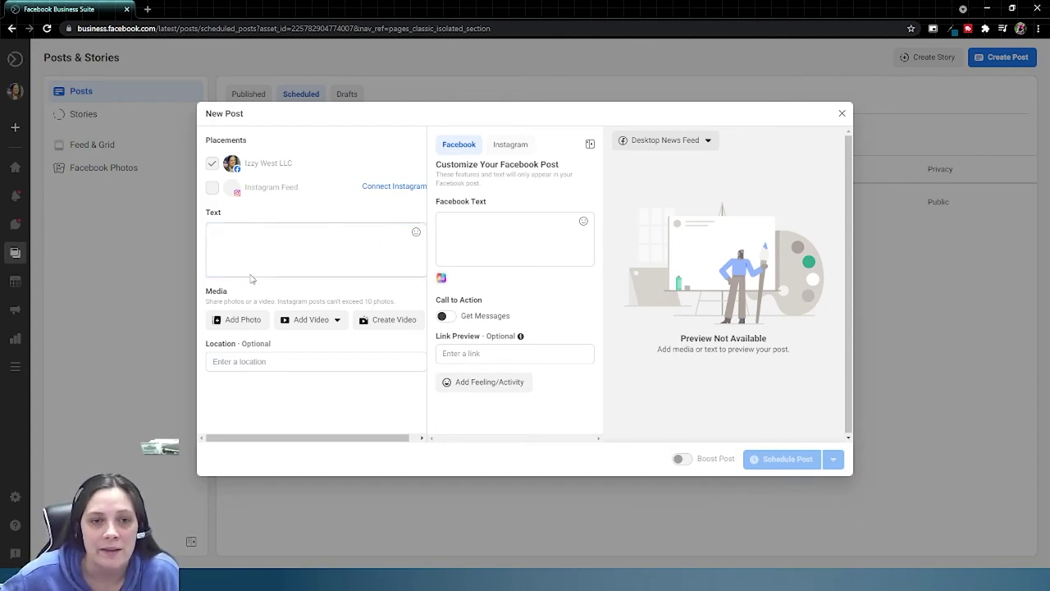
type("test")
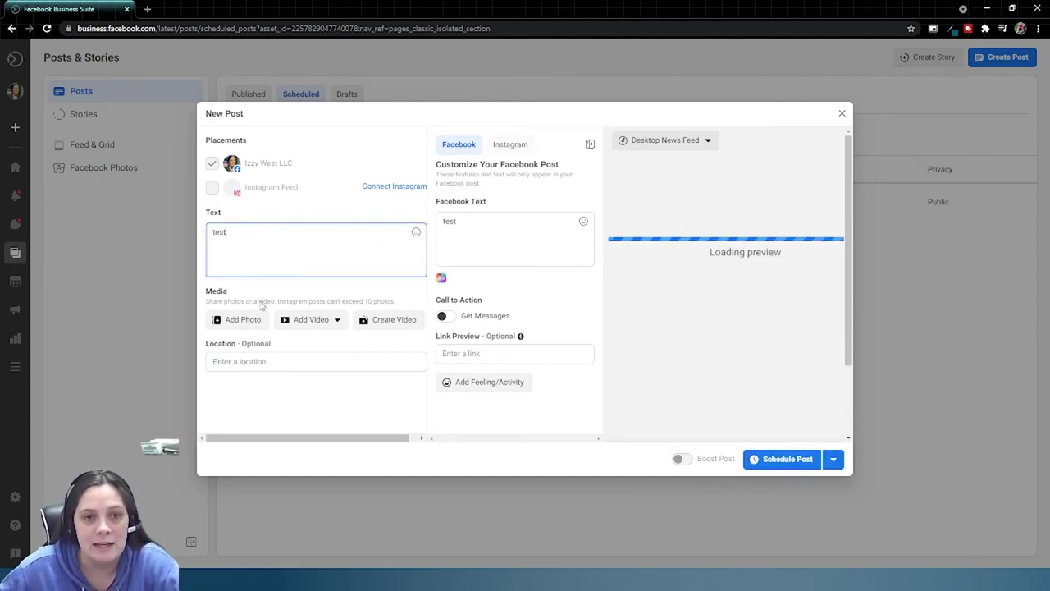
left_click(236, 319)
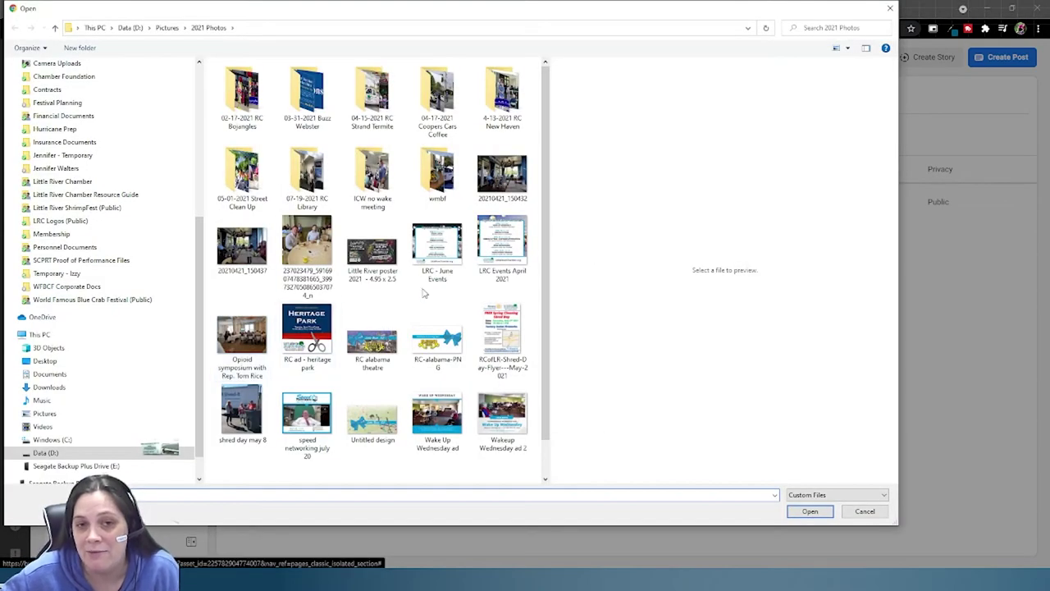
double_click(435, 251)
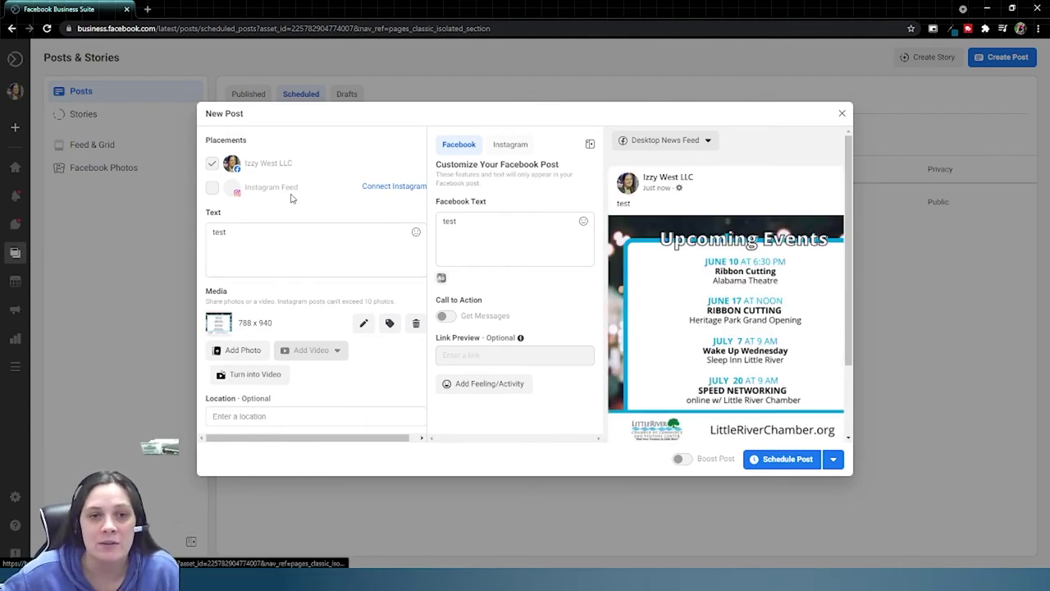
mouse_move(272, 196)
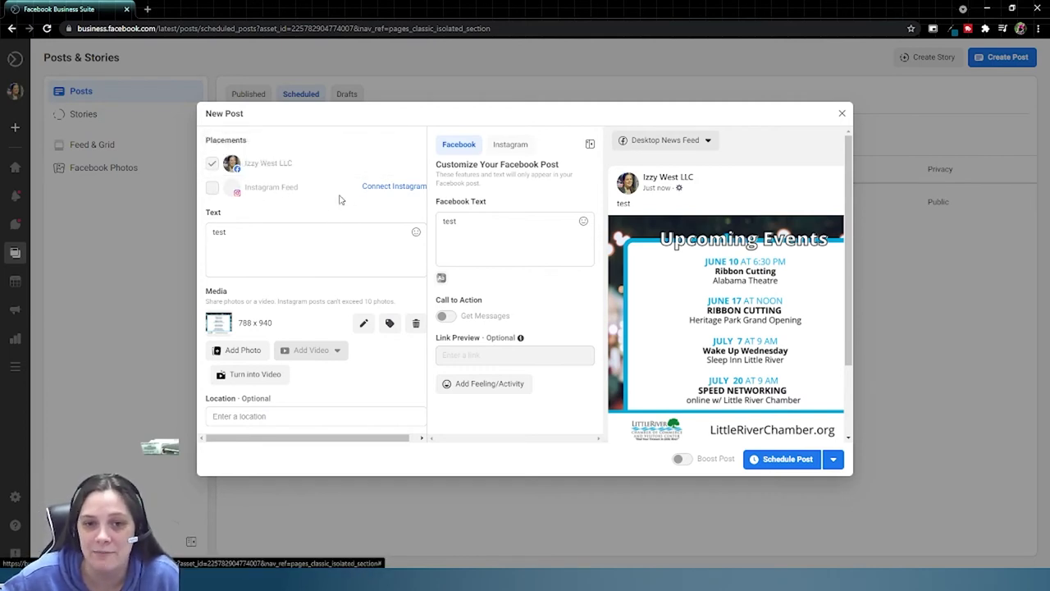
Step: Set the post's location to Little River Chamber from the location suggestions
left_click(268, 417)
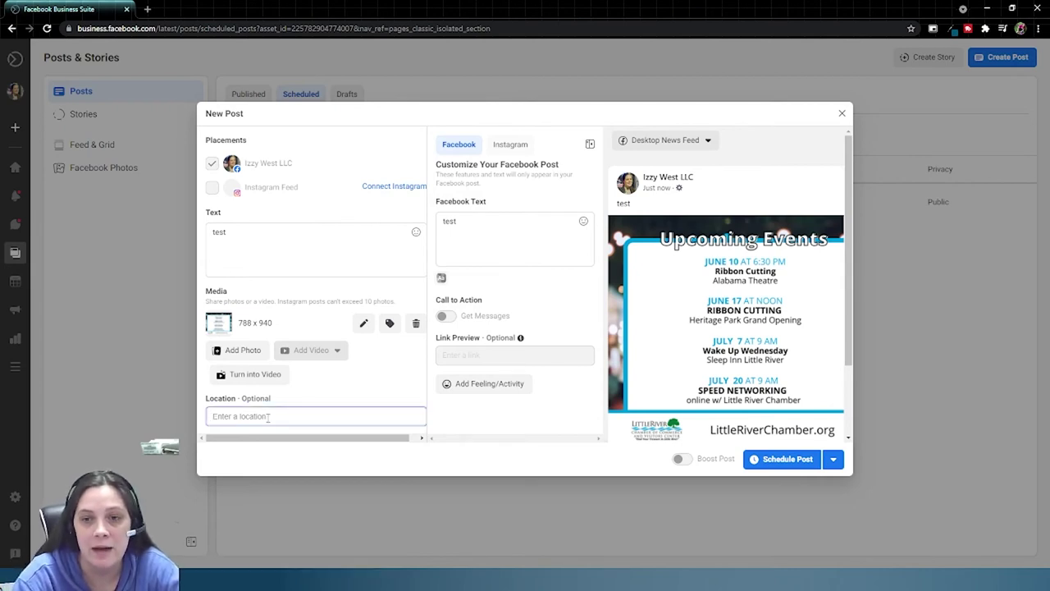
type("little river chamber")
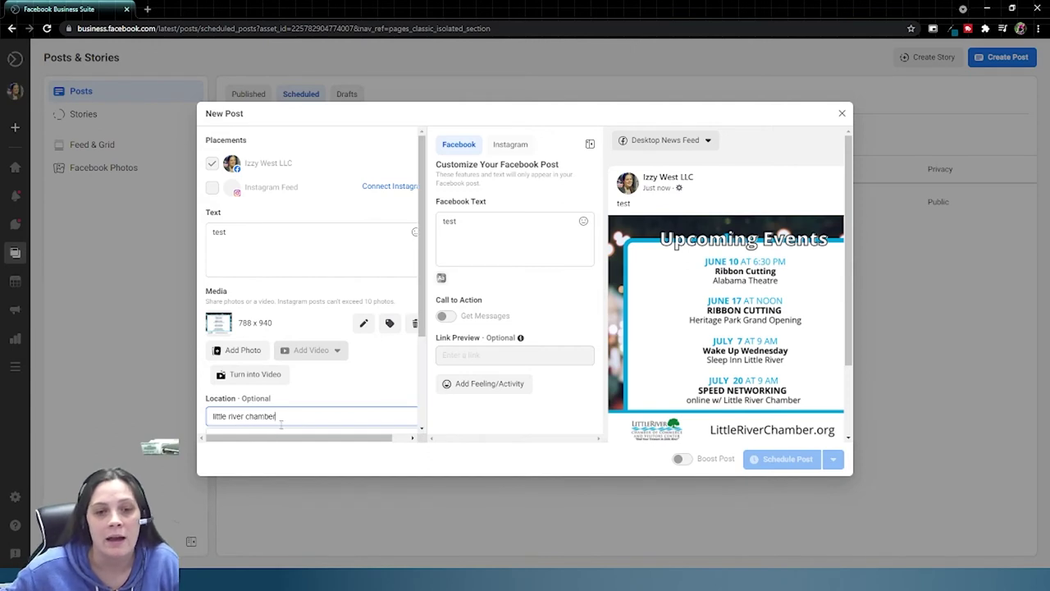
scroll(328, 361, "down", 3)
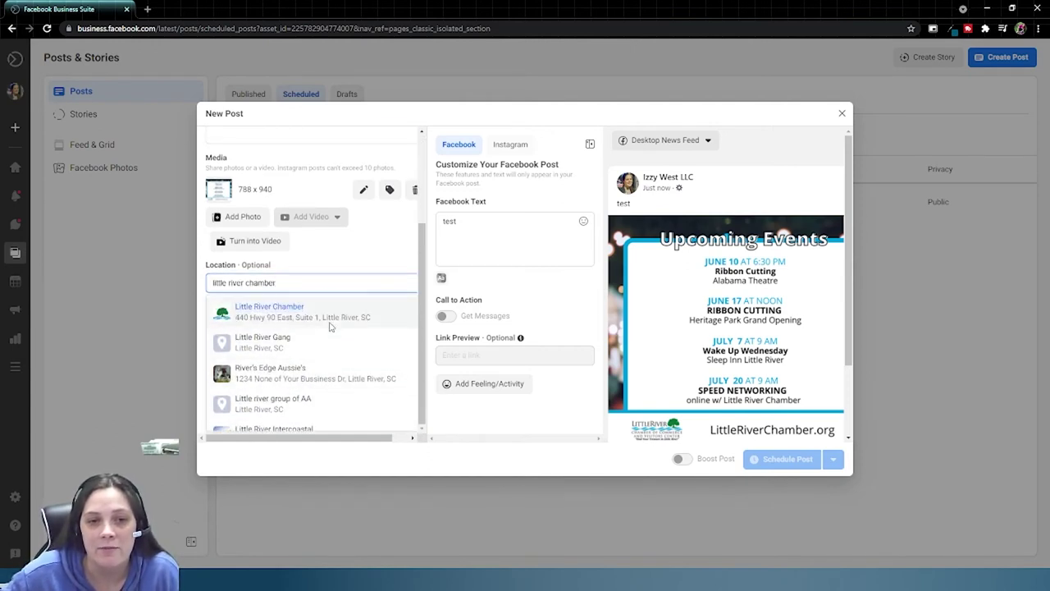
left_click(332, 320)
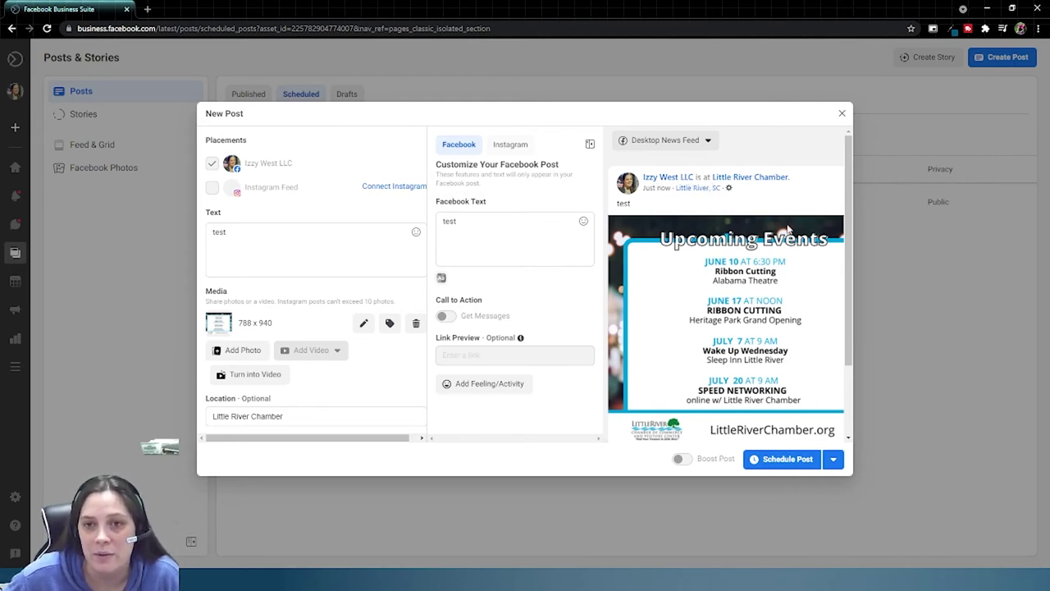
Step: Clear the 'test' caption and save the image post as a draft
key("BackSpace")
key("BackSpace")
key("BackSpace")
key("BackSpace")
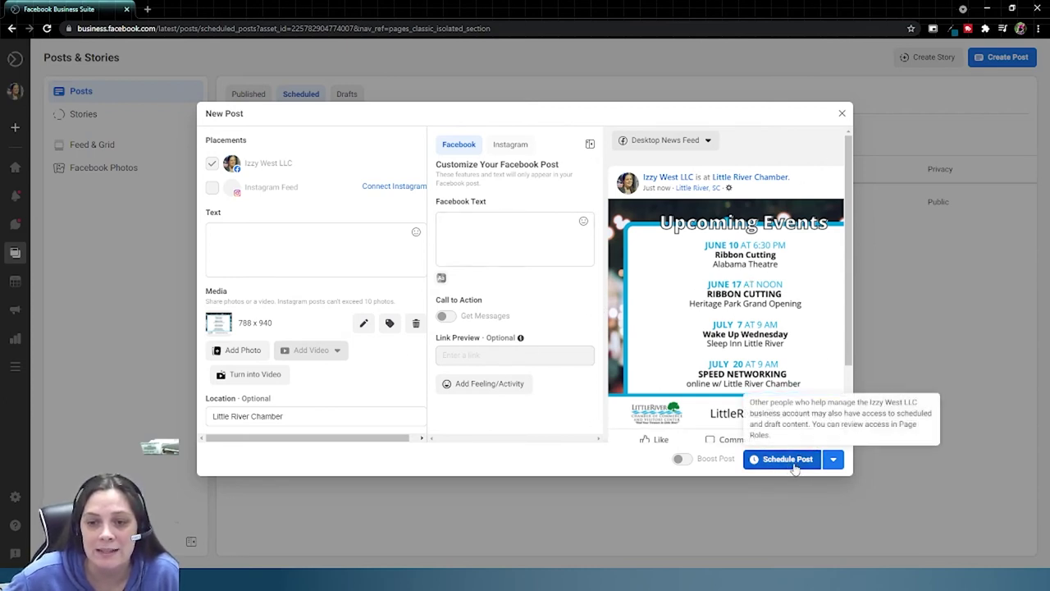
left_click(837, 465)
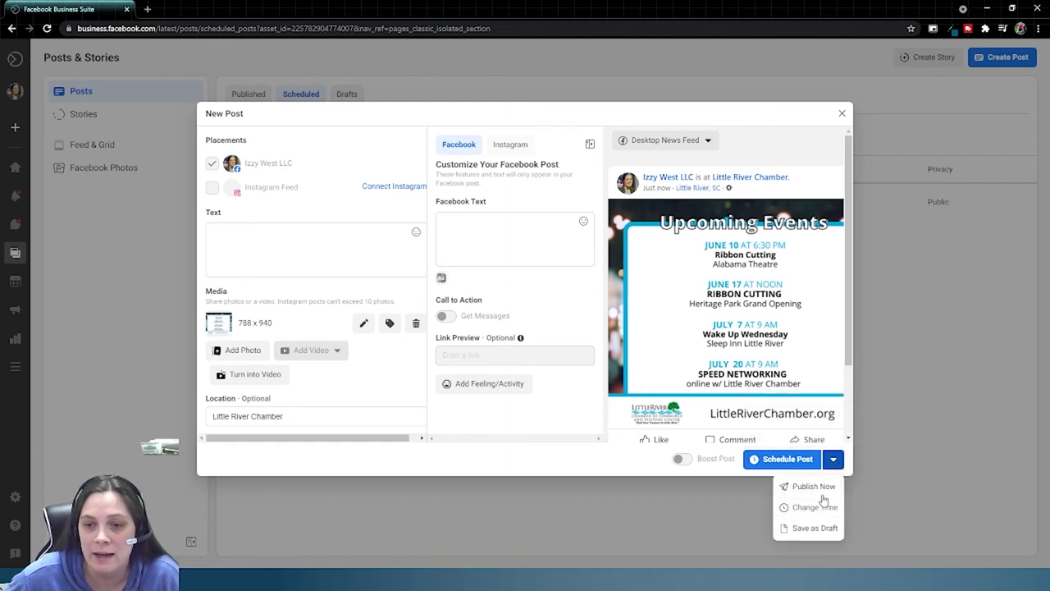
left_click(833, 535)
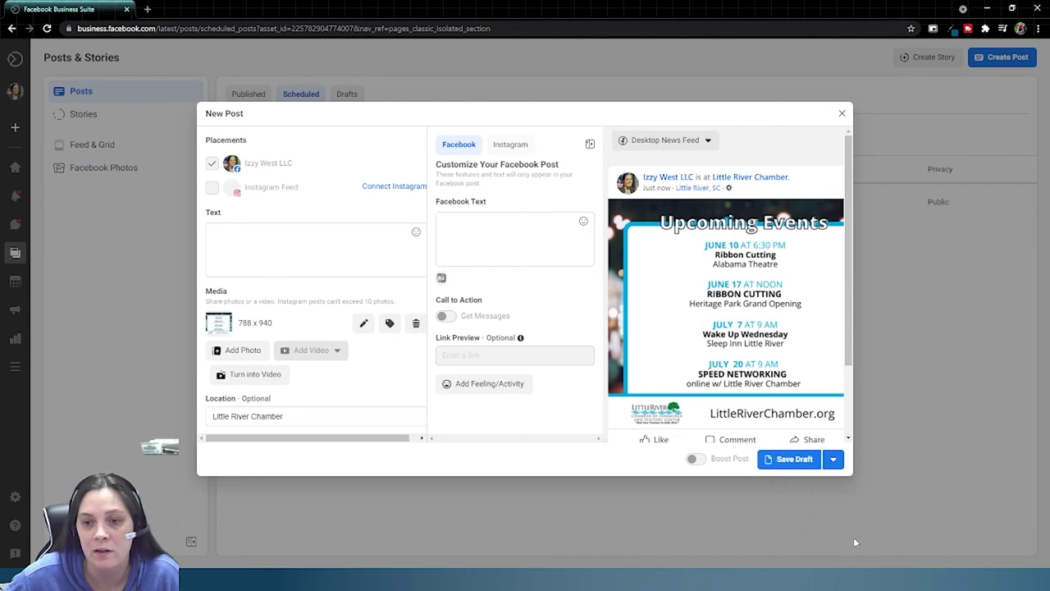
left_click(806, 462)
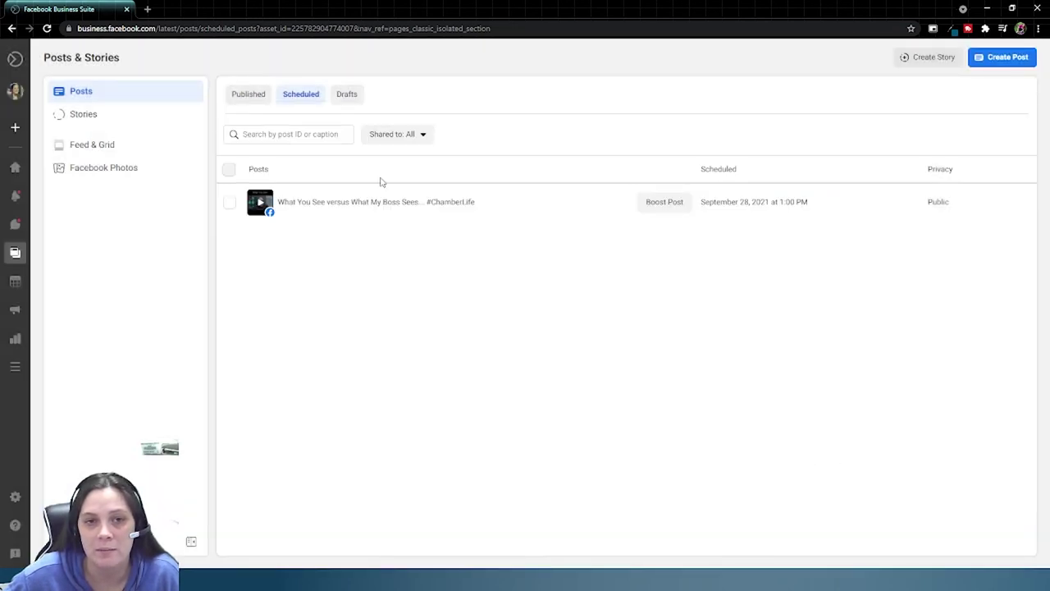
Step: From the Published list, start a new post with the caption 'test'
left_click(248, 94)
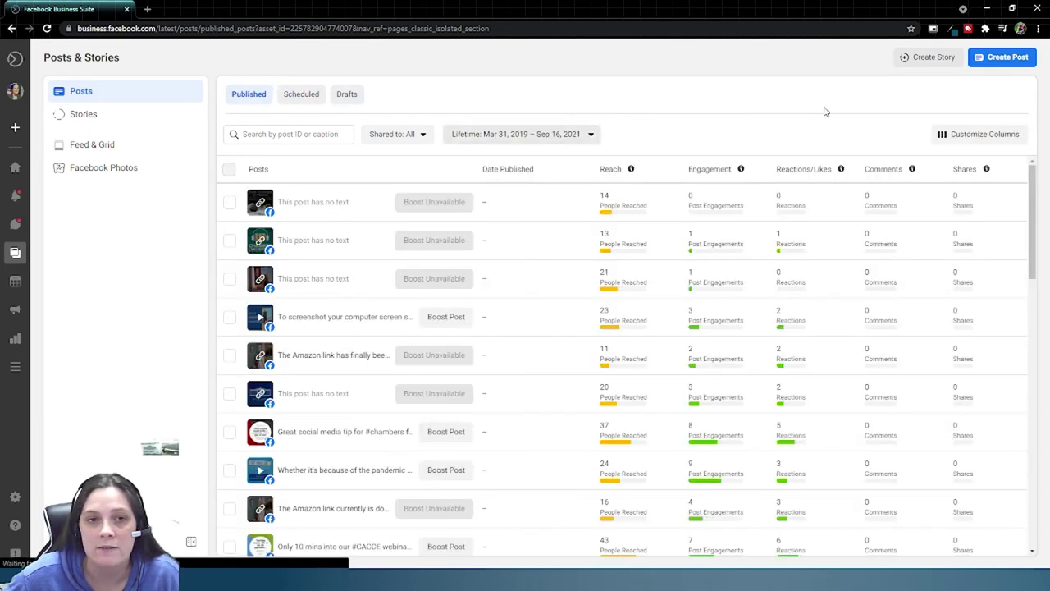
left_click(1008, 60)
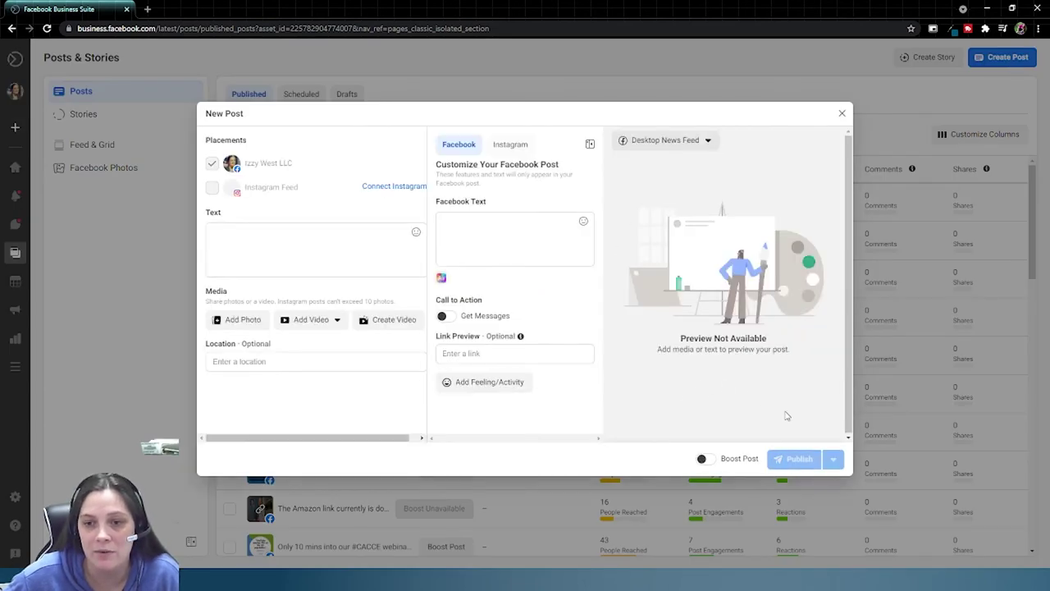
left_click(374, 253)
type("test")
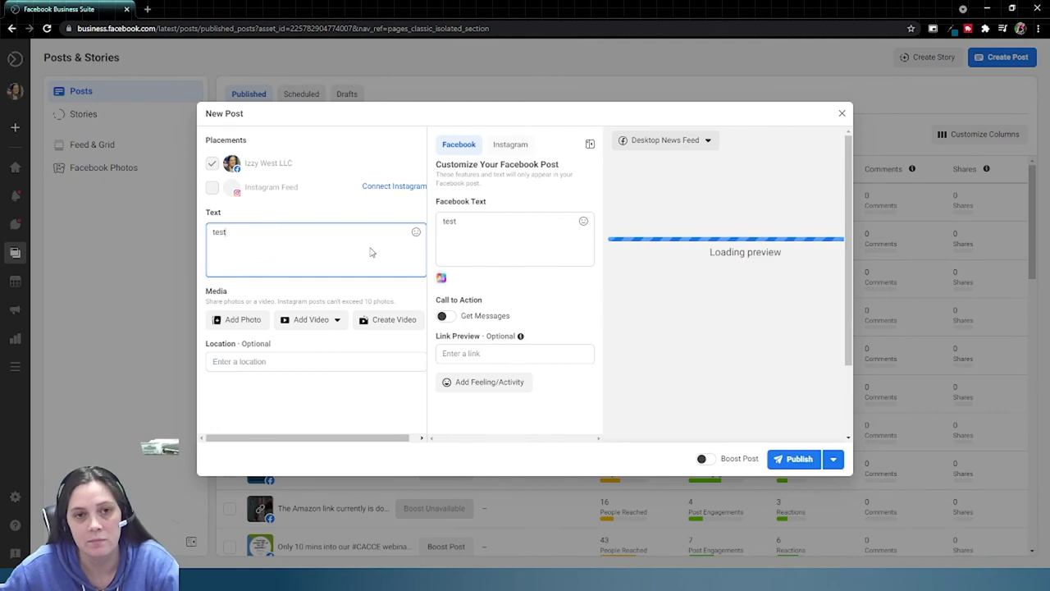
left_click(347, 400)
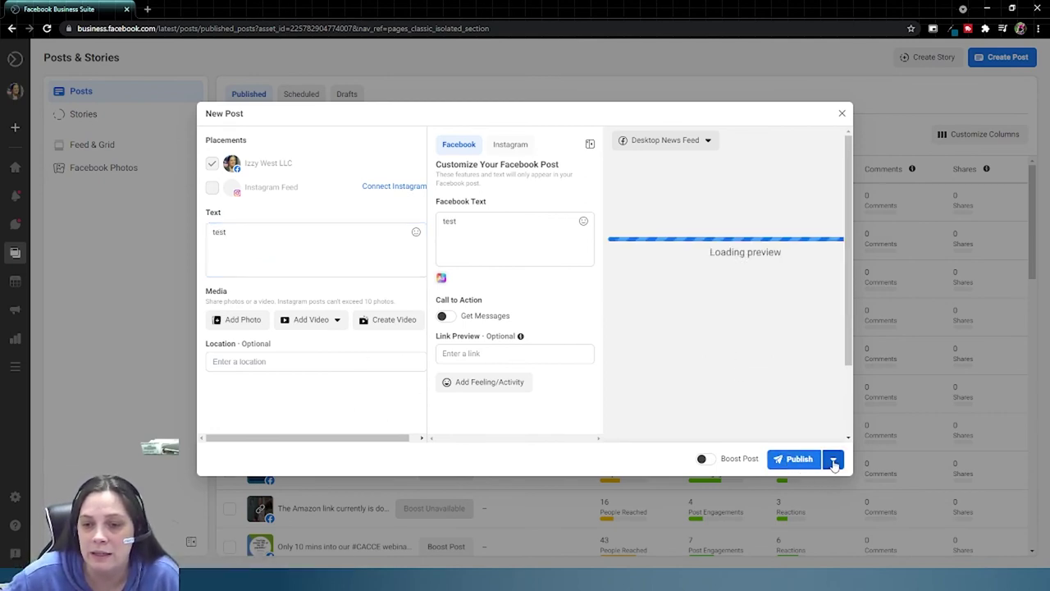
Step: Switch the post to Schedule Post and set its date to September 28, 2021
left_click(833, 461)
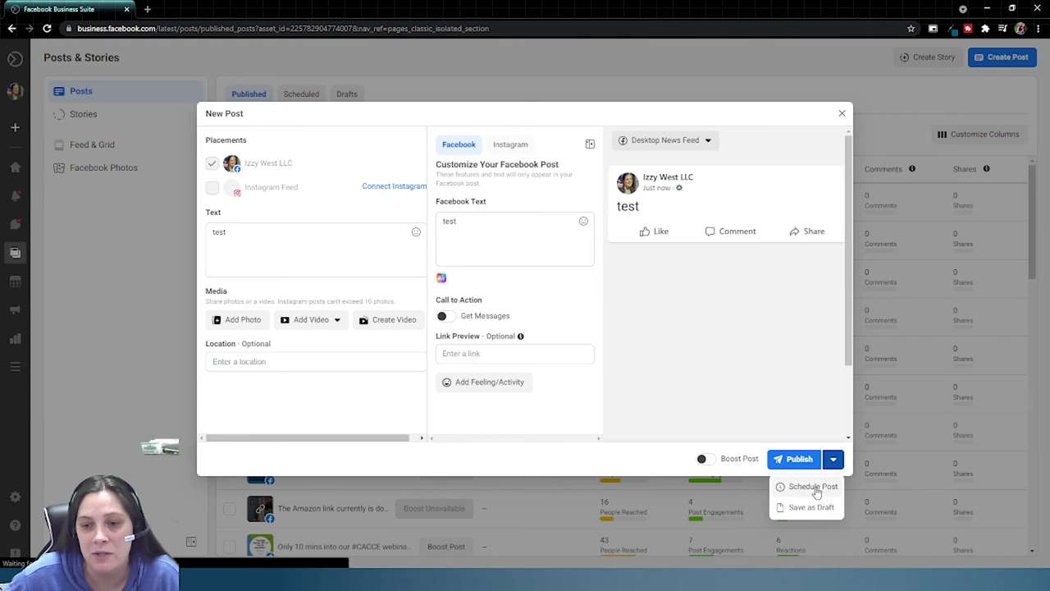
left_click(817, 491)
left_click(471, 218)
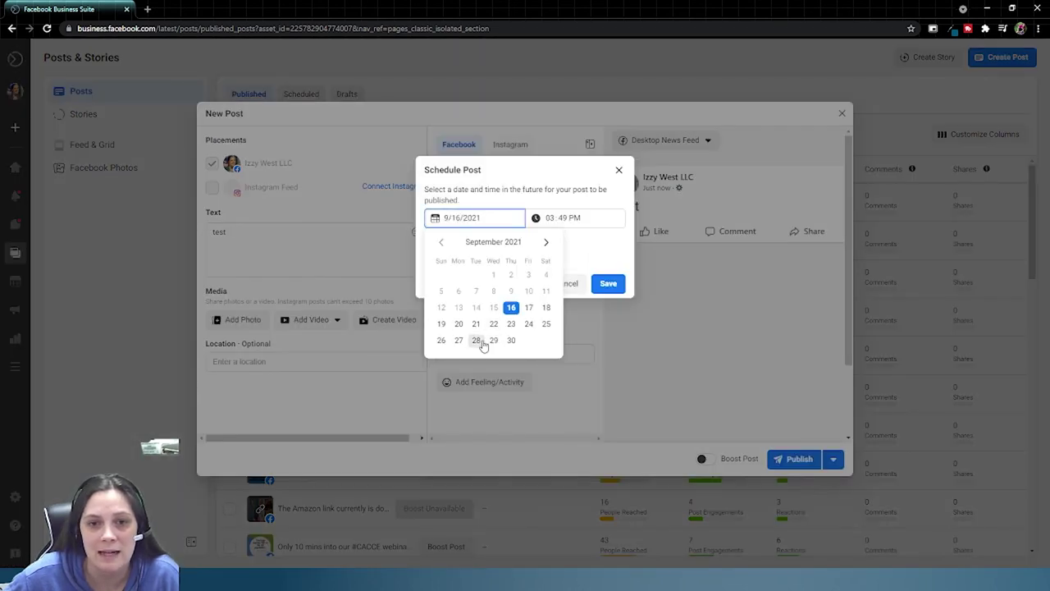
left_click(478, 345)
left_click(549, 219)
type("10")
left_click(607, 283)
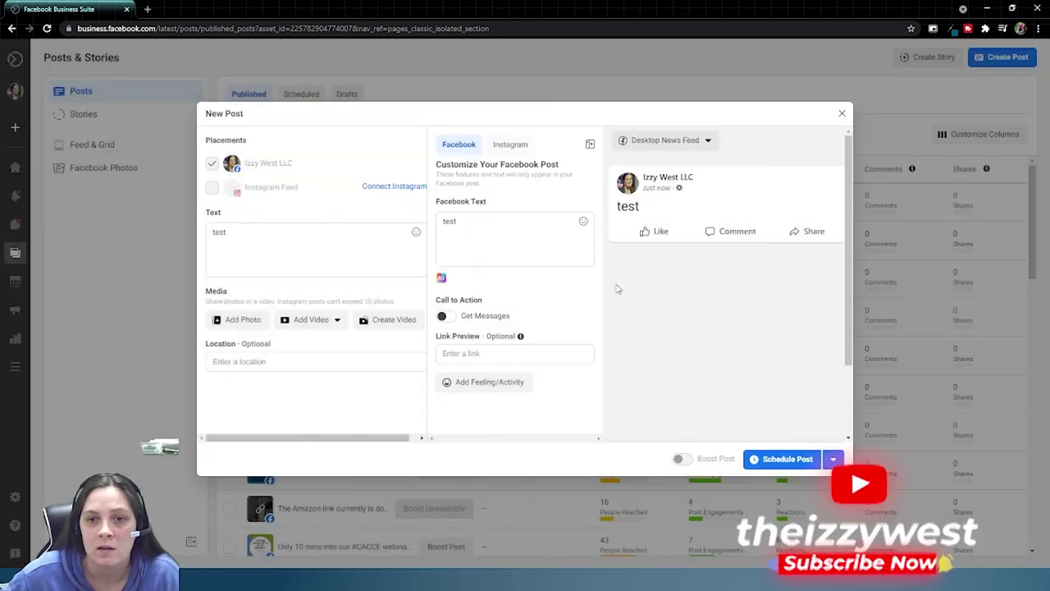
Step: Schedule the 'test' post, open its details from the Scheduled list, and use its '...' menu
left_click(790, 460)
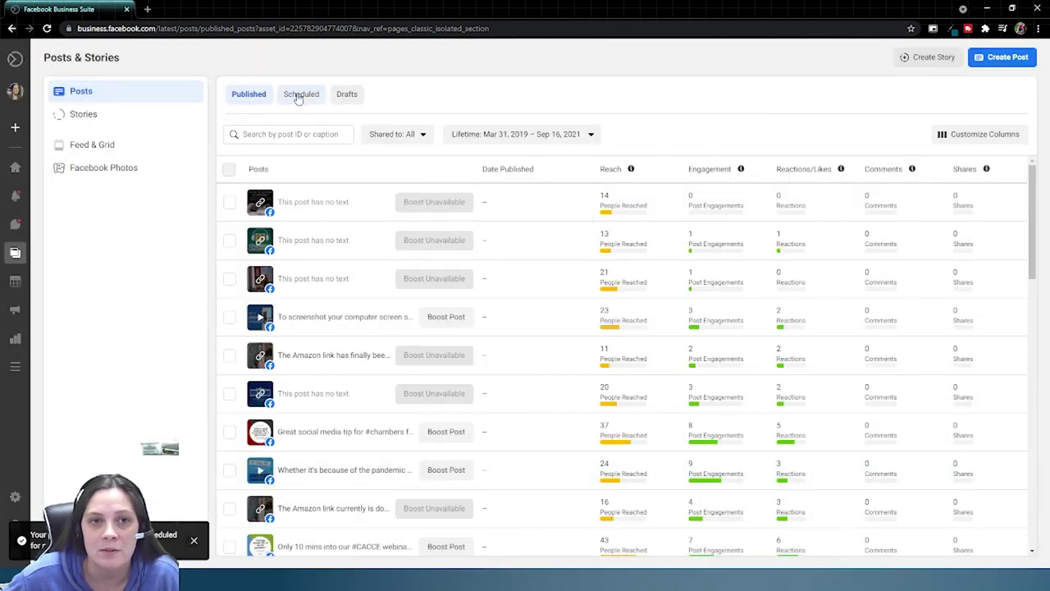
left_click(302, 99)
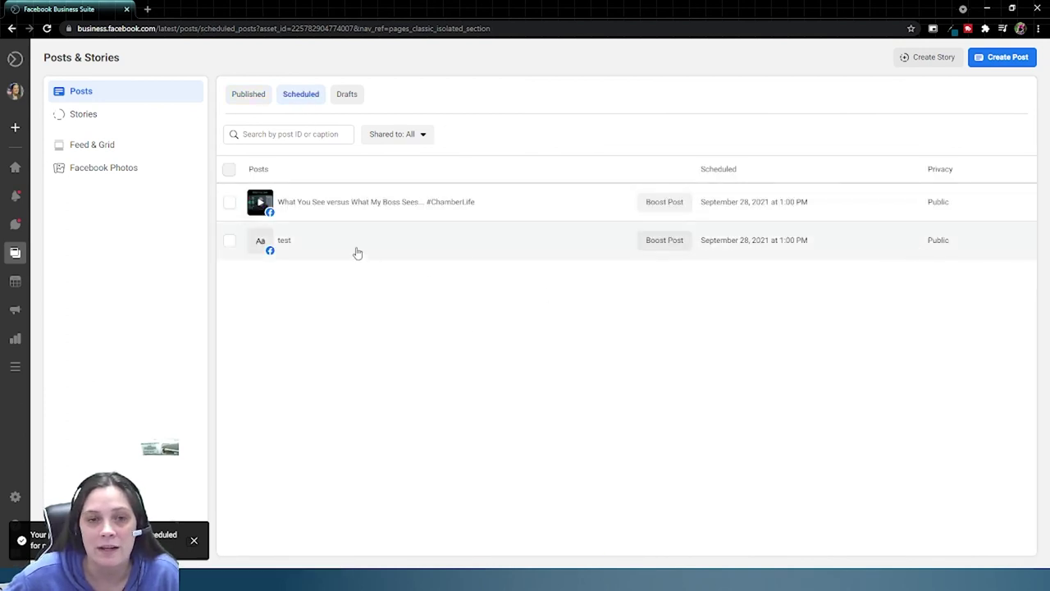
left_click(318, 244)
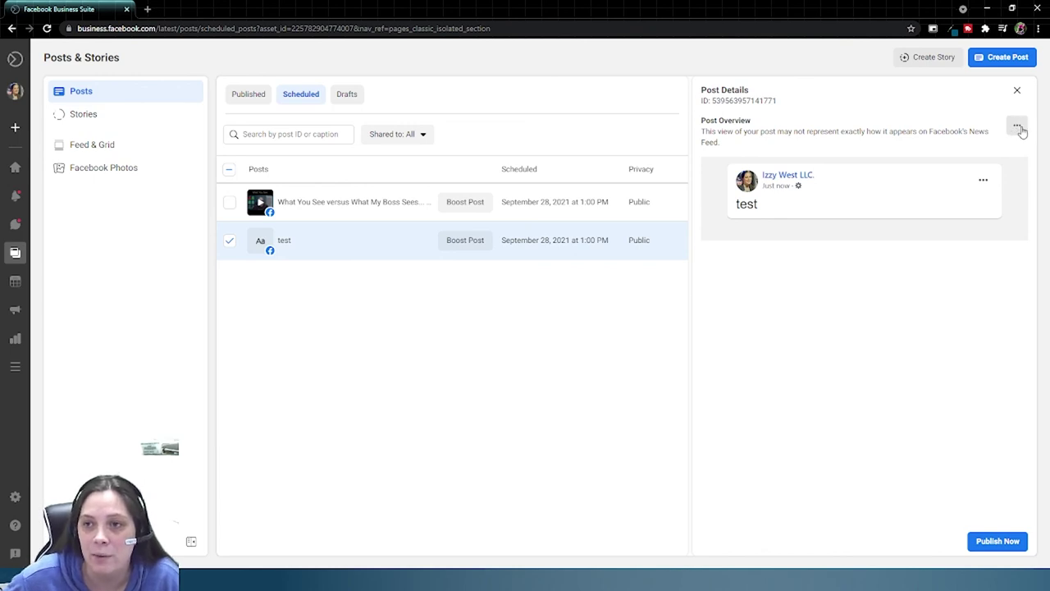
left_click(1019, 130)
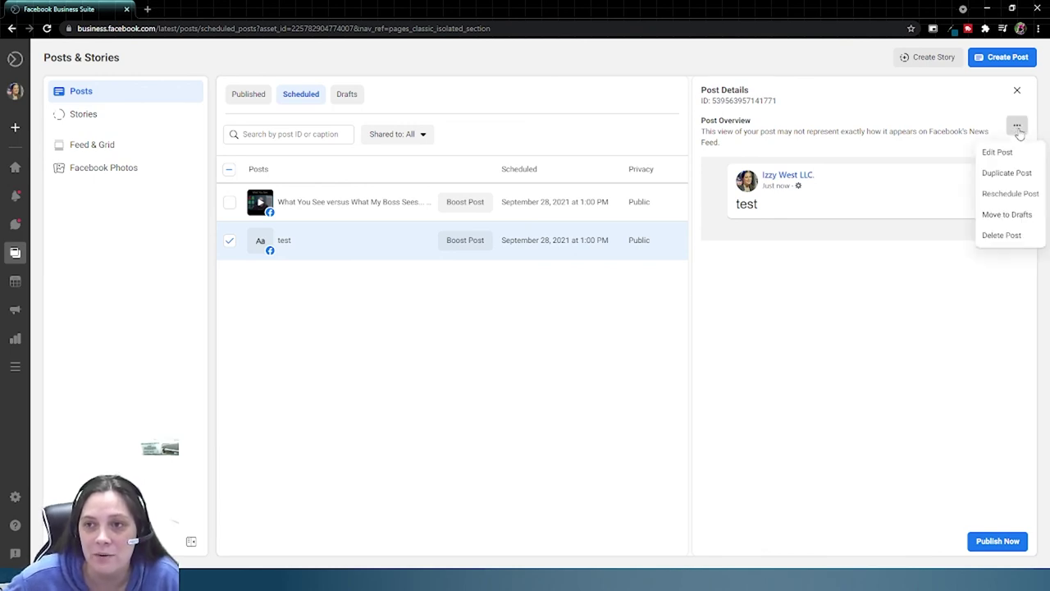
left_click(1025, 214)
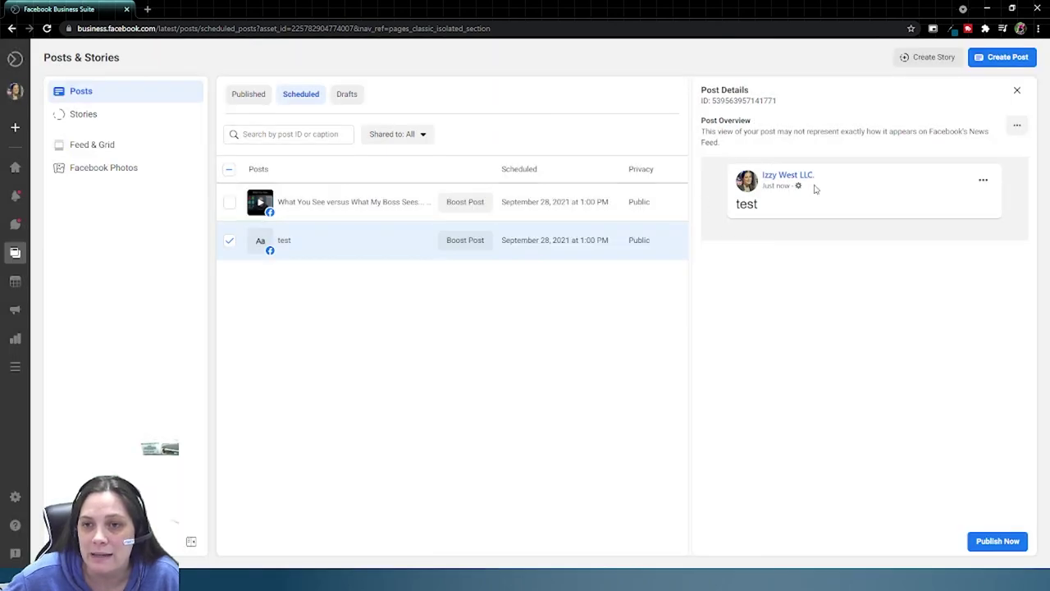